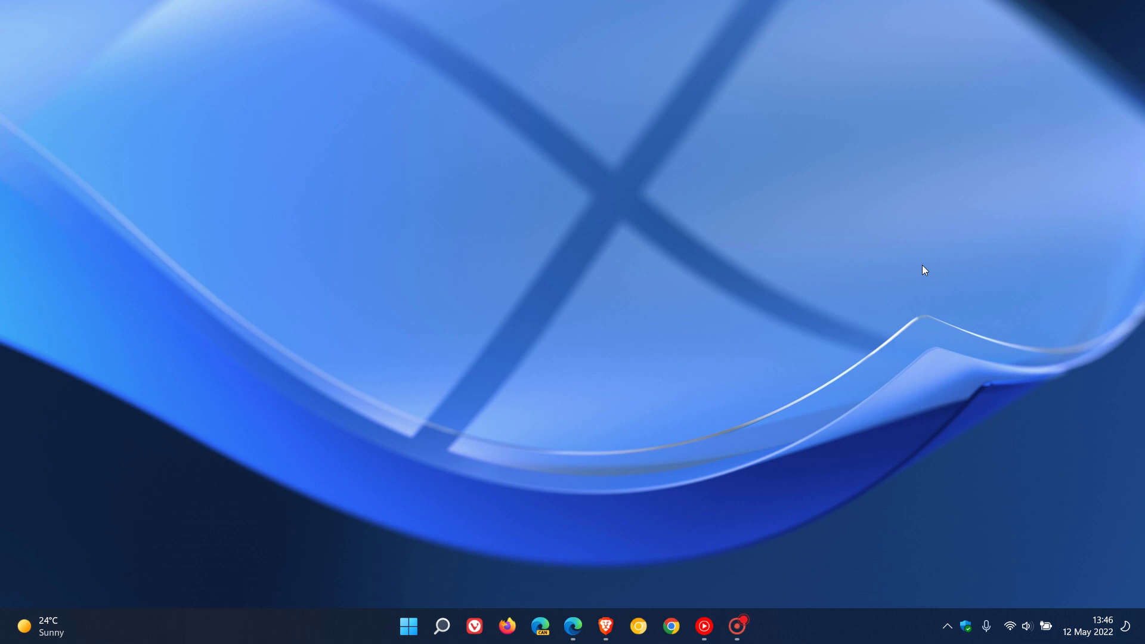
Restore the Windows Blogs Build 22621 article from the taskbar and read through it
click(573, 627)
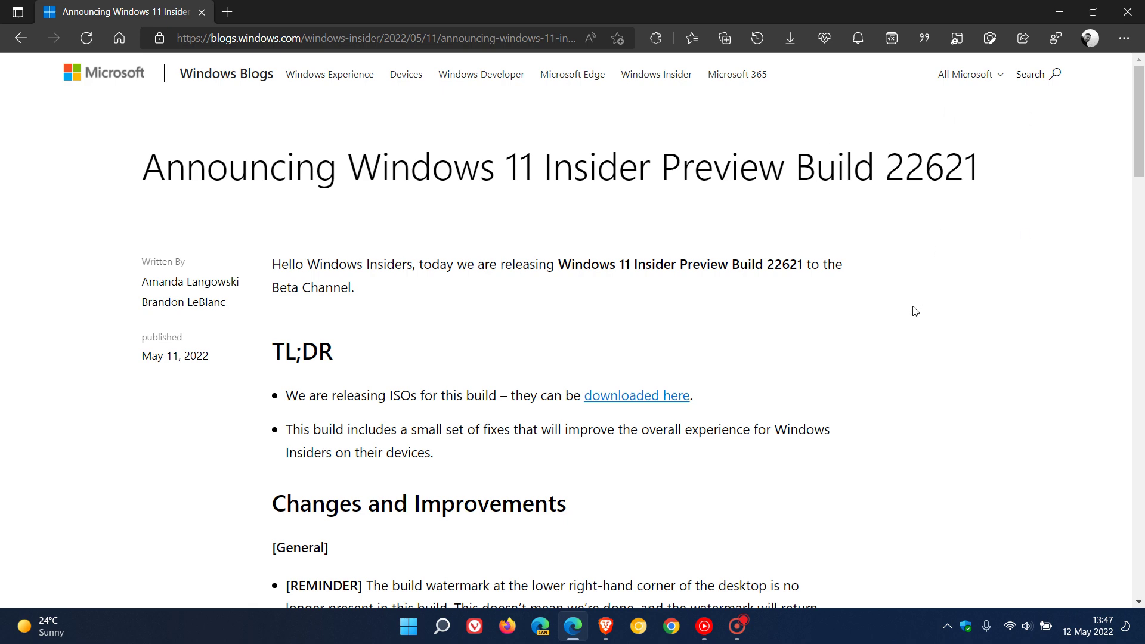
scroll(914, 314, down, 1)
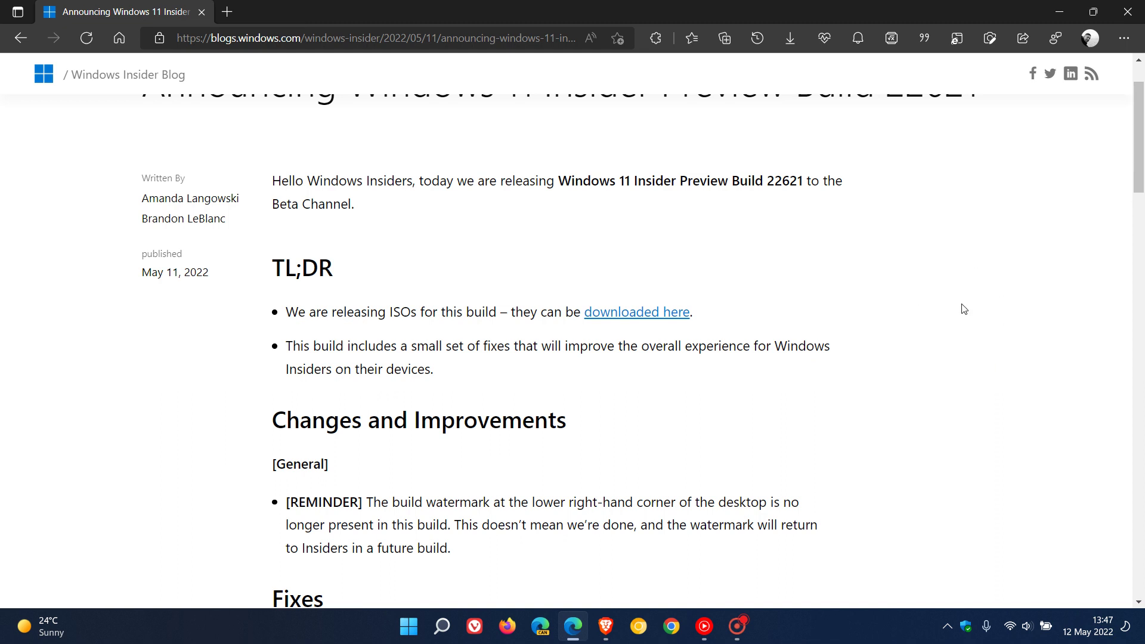
scroll(964, 309, up, 1)
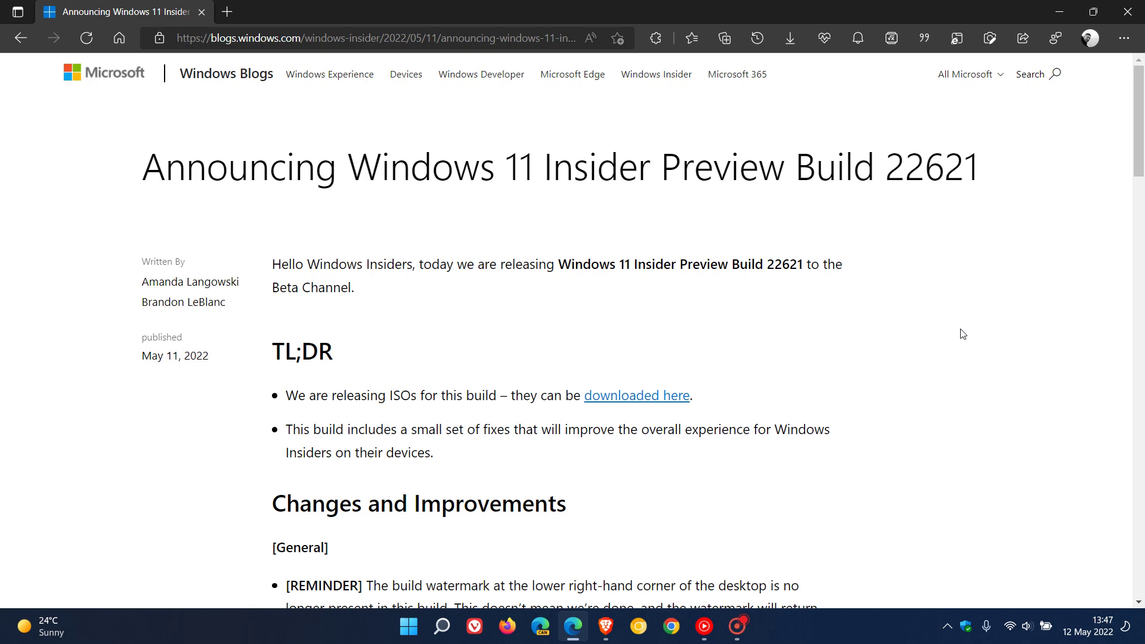
scroll(962, 334, down, 3)
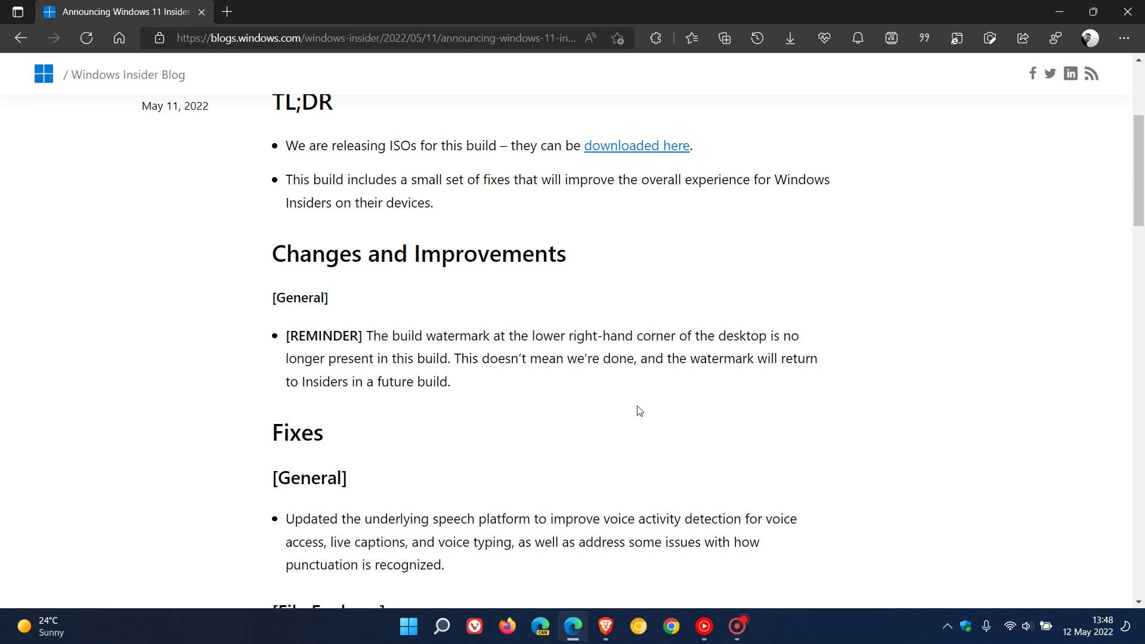
scroll(858, 421, up, 3)
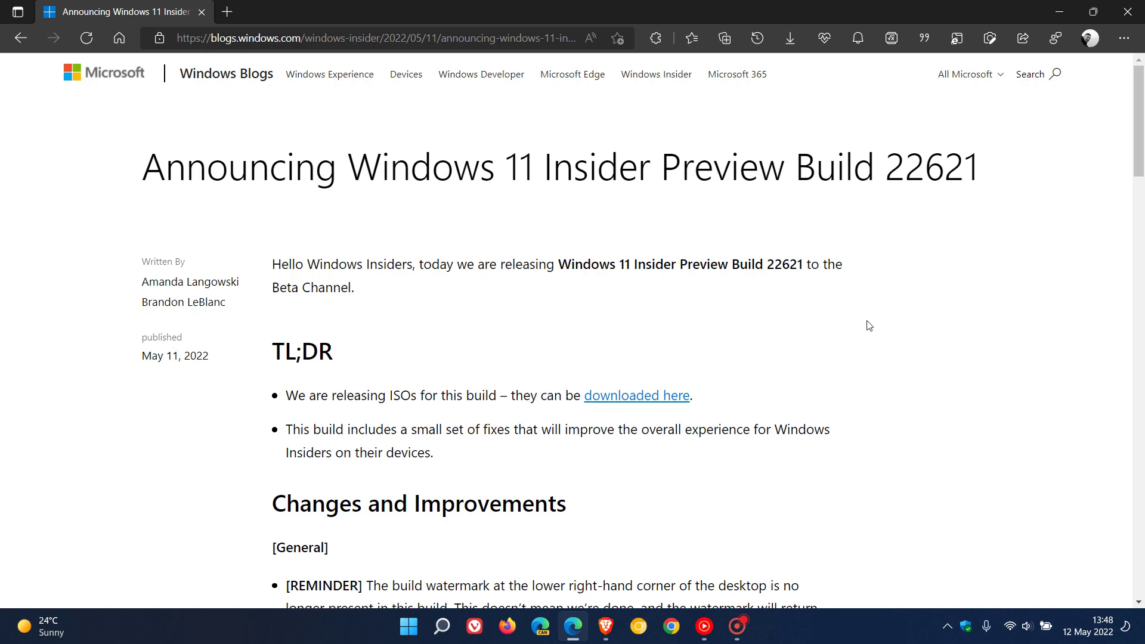
scroll(867, 326, down, 10)
scroll(866, 325, down, 5)
scroll(906, 310, down, 2)
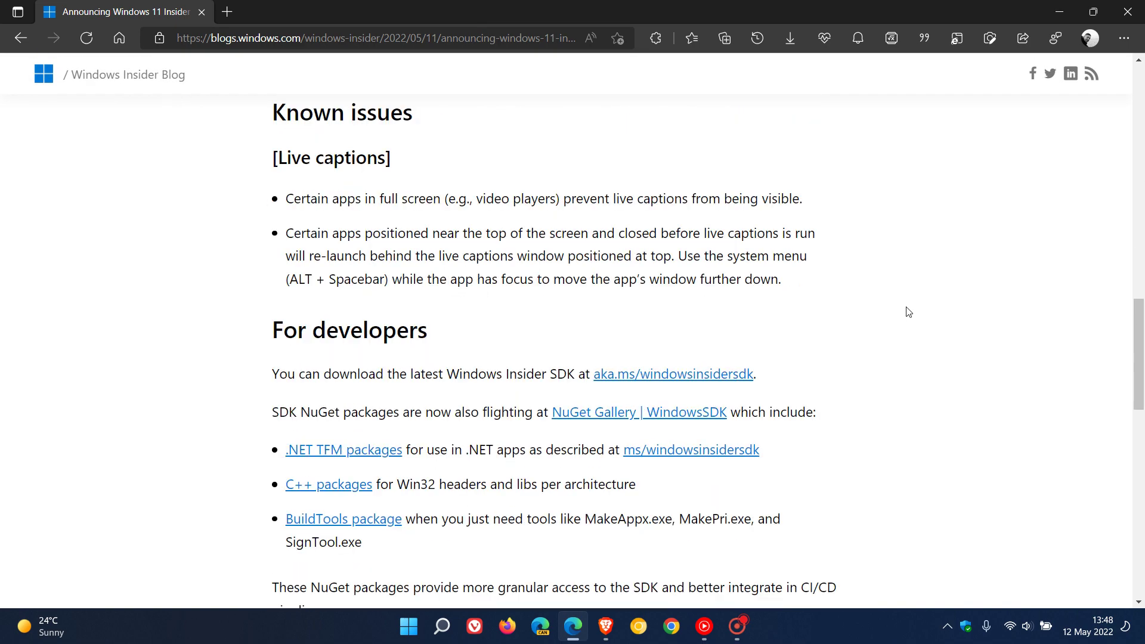
scroll(907, 311, down, 2)
scroll(908, 312, down, 3)
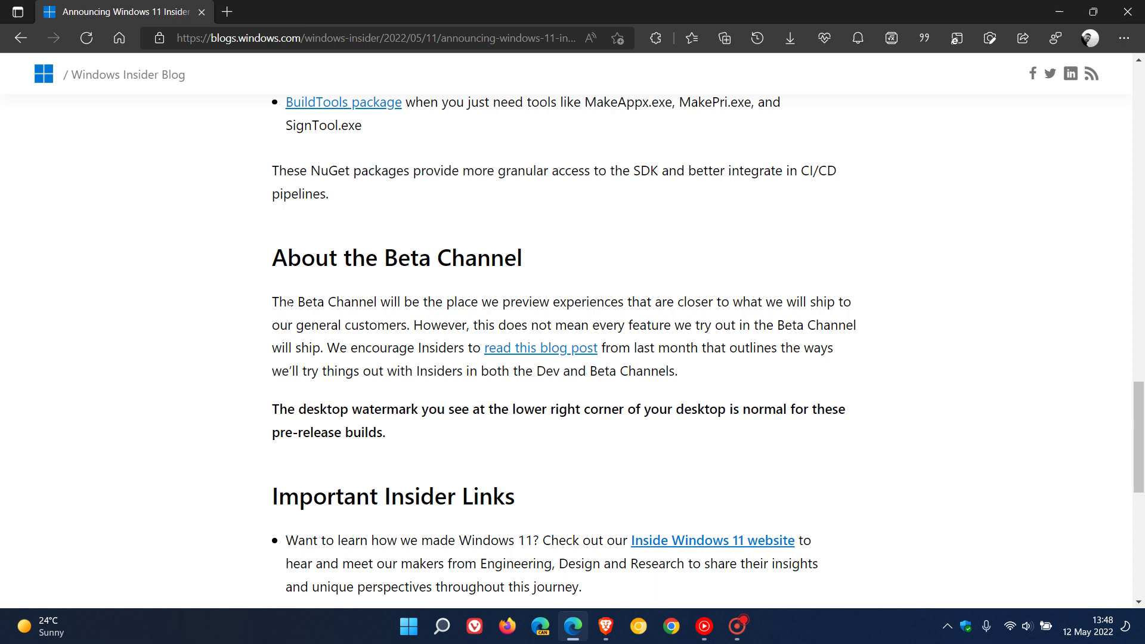
Highlight the About the Beta Channel sentences from 'The Beta Channel' through 'will ship.'
key(shift+Right)
key(shift+Right)
key(shift+Right)
key(shift+Right)
key(shift+Right)
key(shift+Right)
key(shift+Right)
key(shift+Right)
key(shift+Right)
key(shift+Right)
key(shift+Right)
key(shift+Right)
mouse_move(604, 304)
mouse_down()
mouse_move(763, 304)
mouse_move(859, 314)
mouse_move(857, 327)
mouse_up()
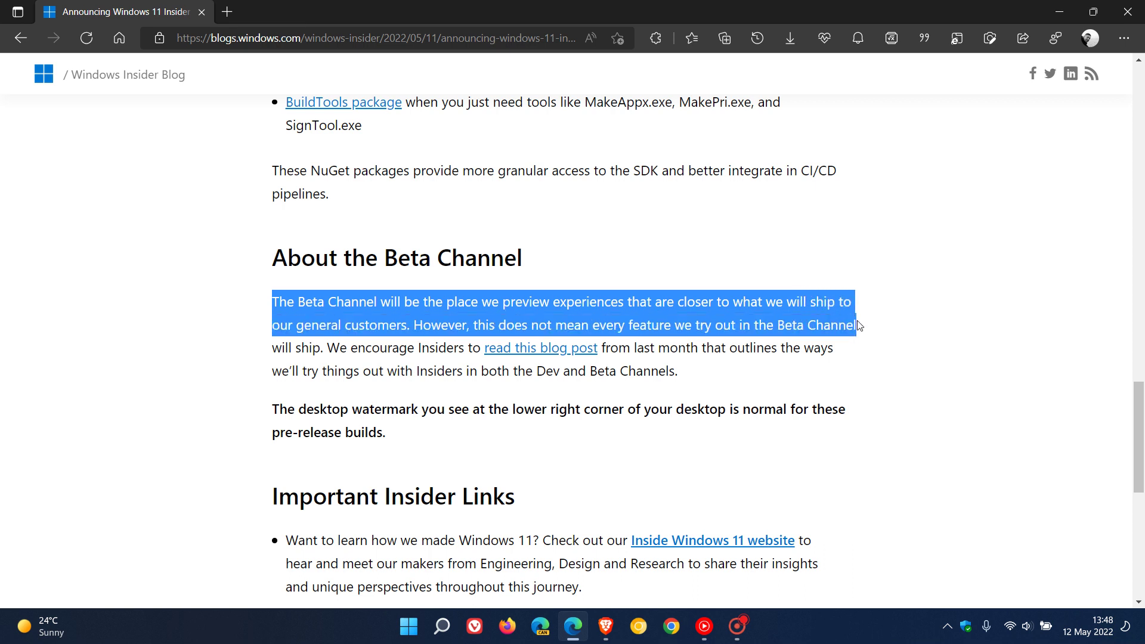
mouse_move(857, 326)
mouse_down()
mouse_move(545, 361)
mouse_move(331, 363)
mouse_up()
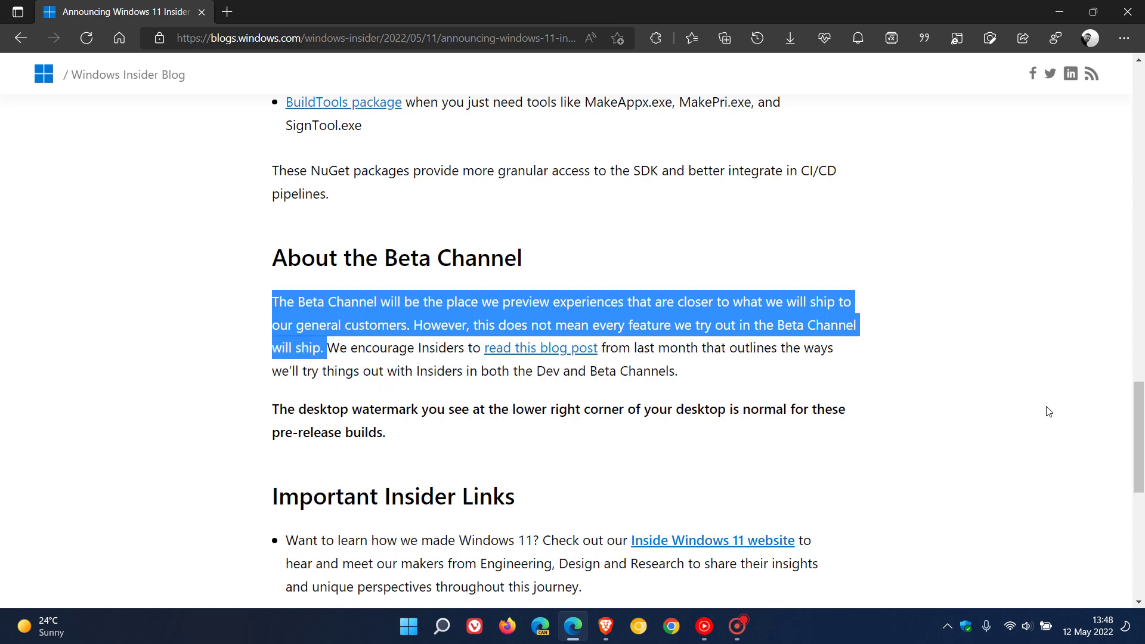
scroll(1048, 412, up, 4)
scroll(1047, 412, up, 10)
scroll(1047, 412, up, 9)
scroll(1047, 411, up, 3)
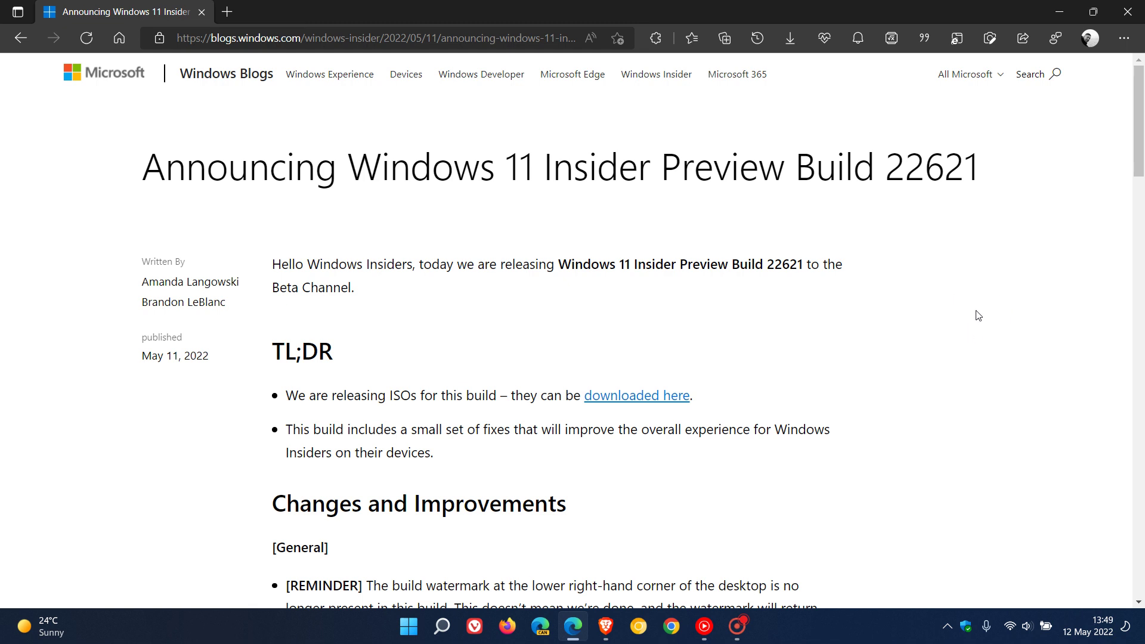
Minimise Edge from the Build 22621 article's title, leaving the desktop wallpaper showing
click(1061, 12)
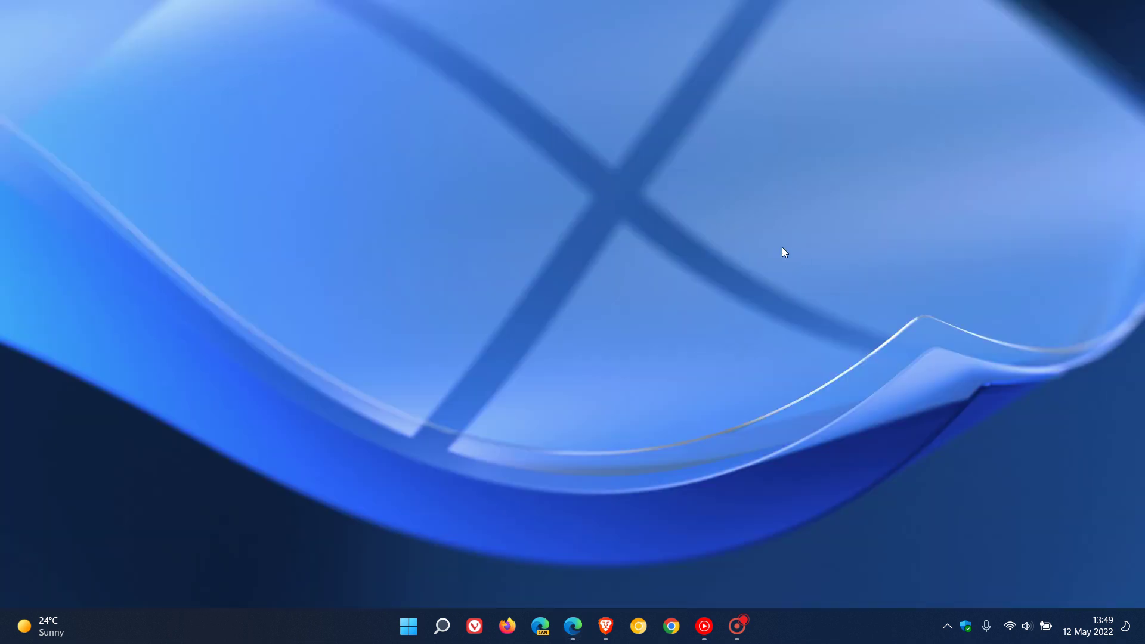